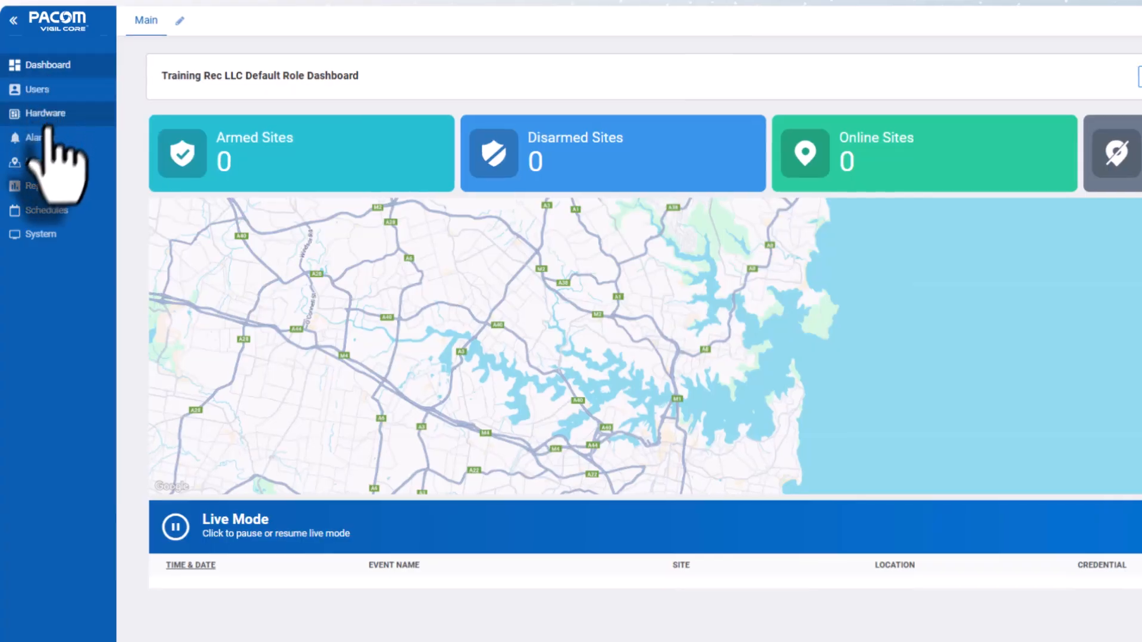
Start a new schedule and name it "Monday - Friday 7am - 5pm".
{"action": "left_click", "coordinate": [48, 211]}
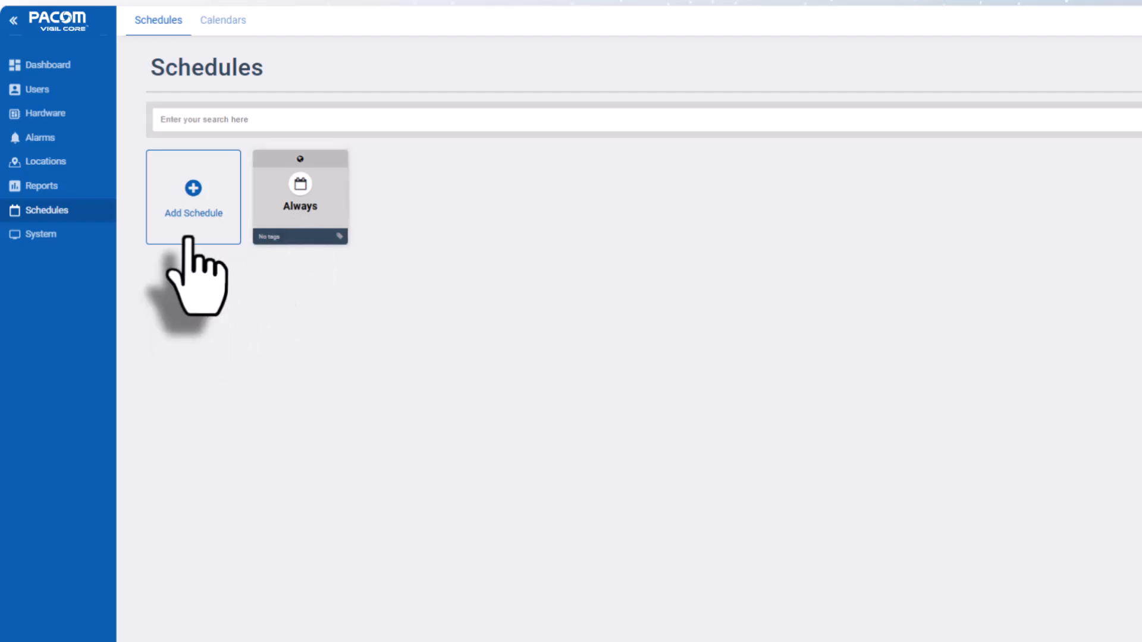
{"action": "left_click", "coordinate": [191, 188]}
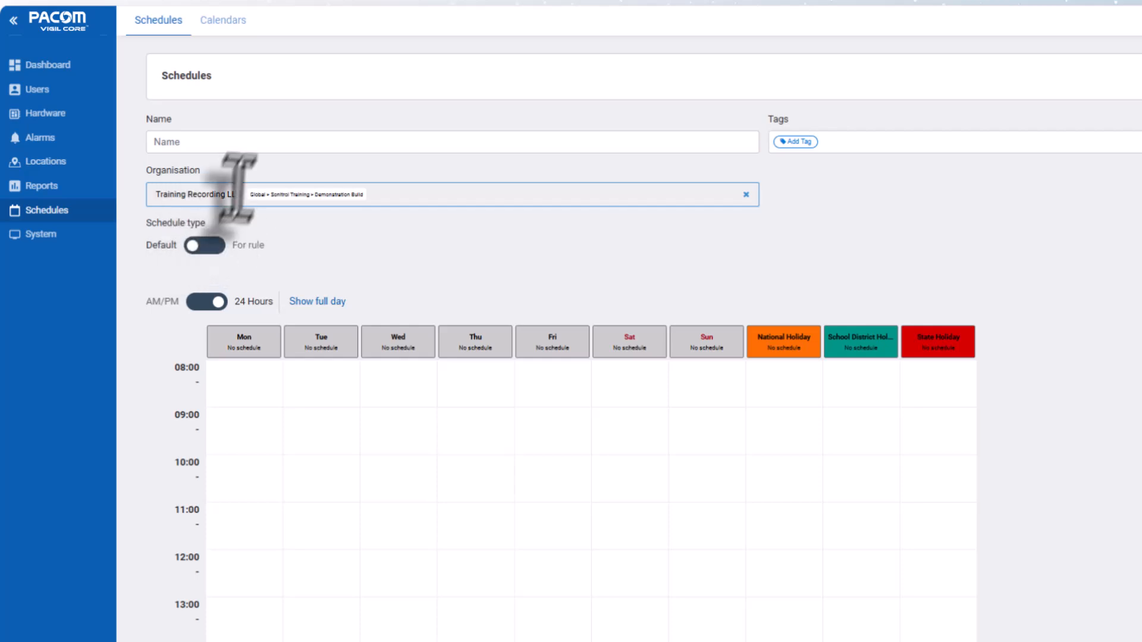
{"action": "left_click", "coordinate": [266, 142]}
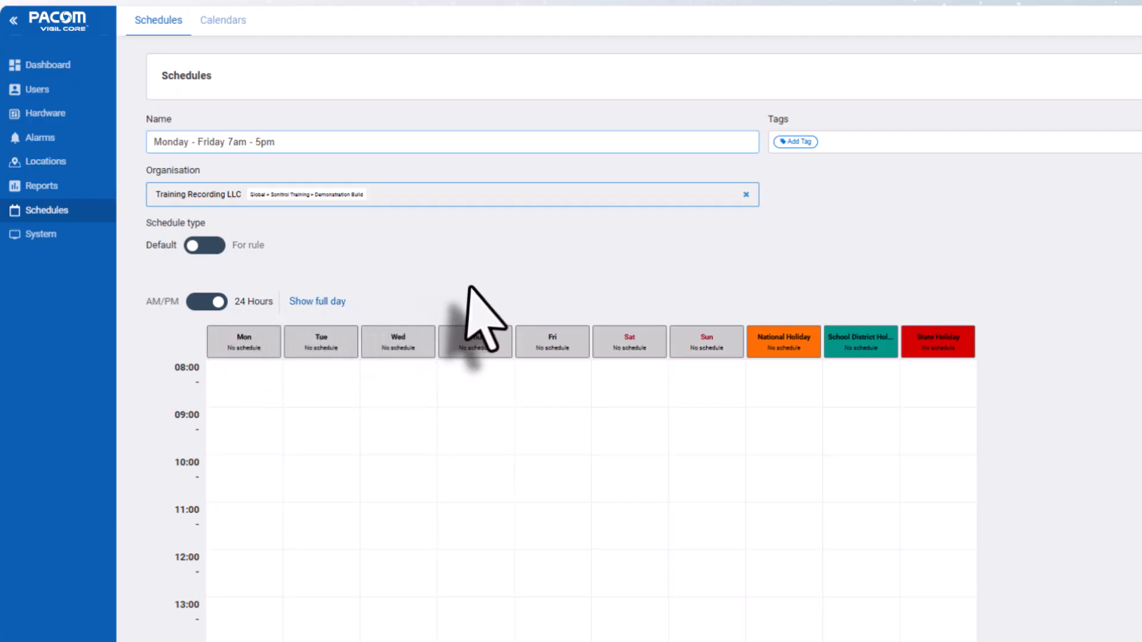
Add a Monday interval to the weekly grid and set it to run from 07:00 to 17:00.
{"action": "scroll", "coordinate": [392, 408], "scroll_direction": "down", "scroll_amount": 2}
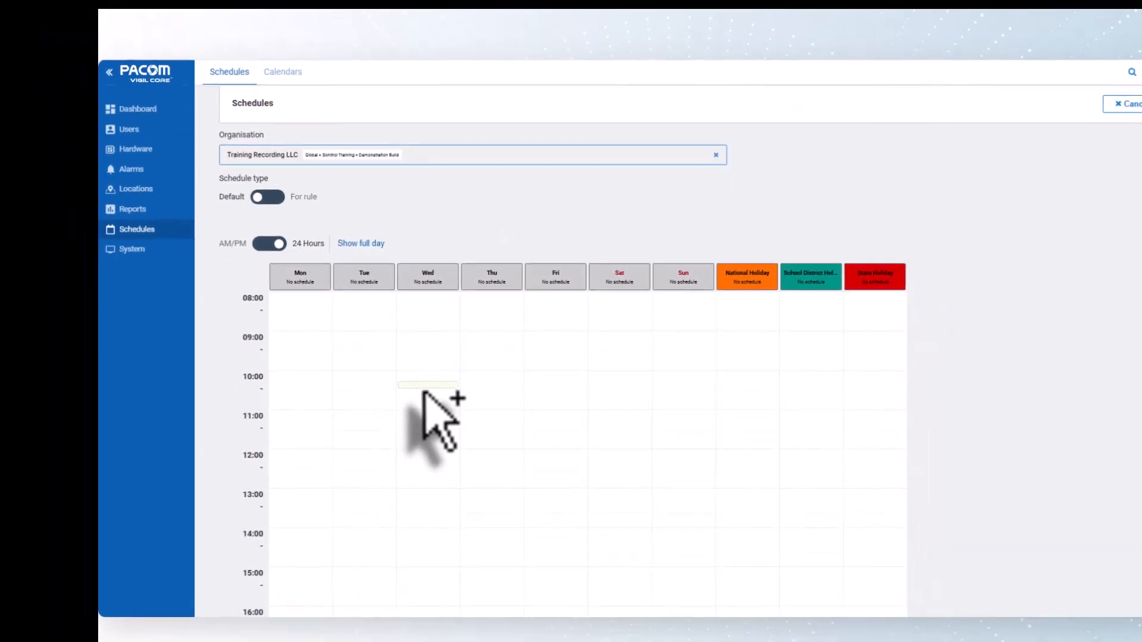
{"action": "scroll", "coordinate": [426, 394], "scroll_direction": "down", "scroll_amount": 1}
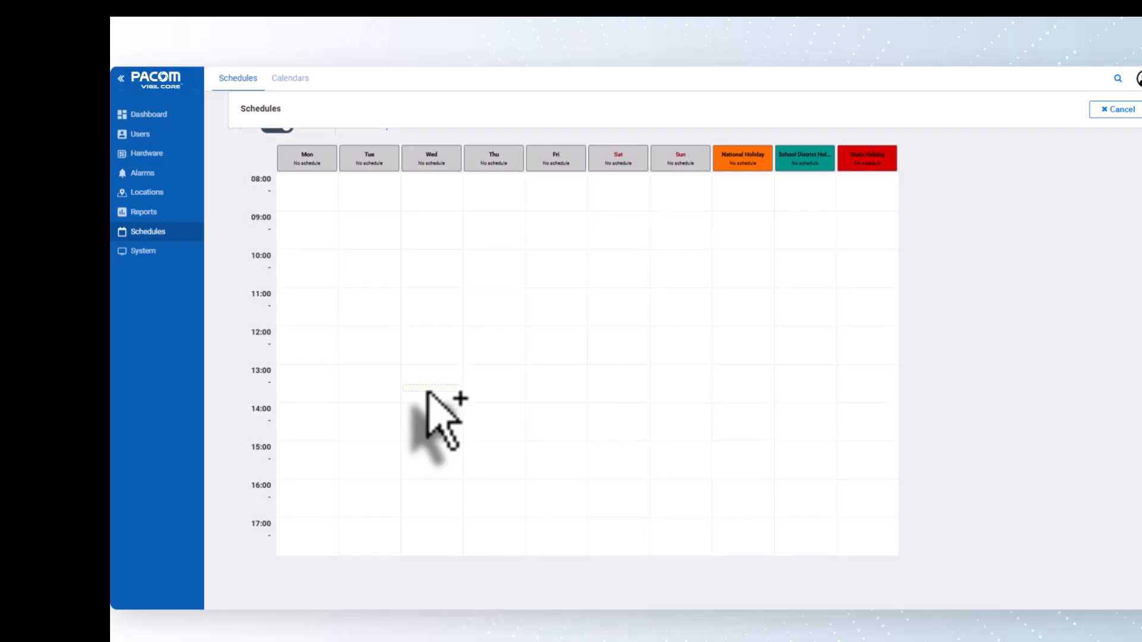
{"action": "scroll", "coordinate": [427, 392], "scroll_direction": "up", "scroll_amount": 3}
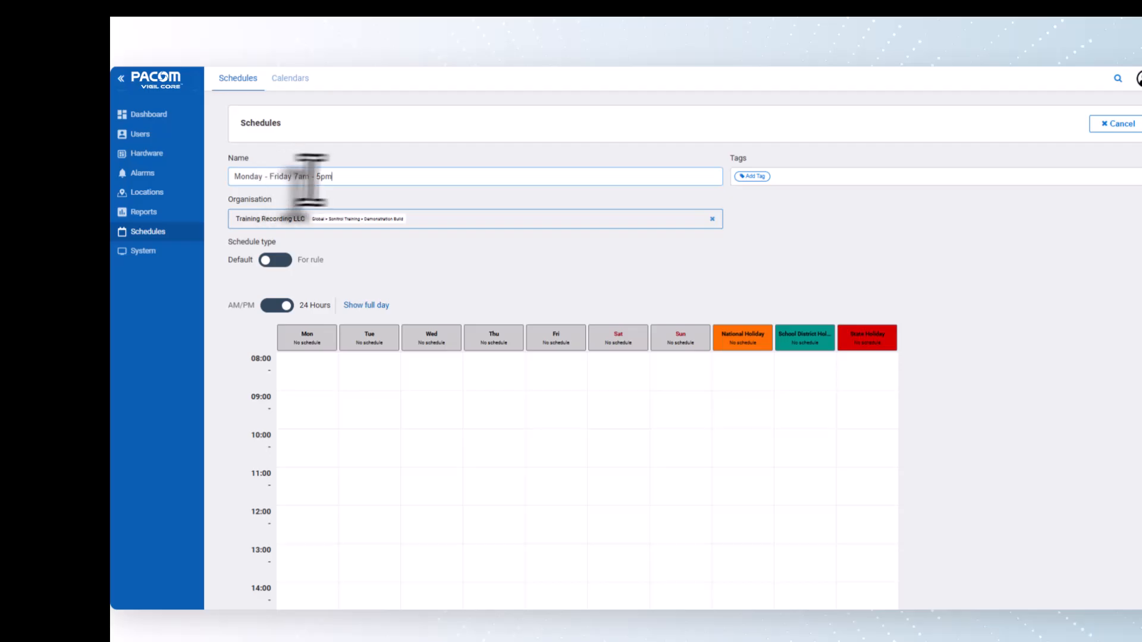
{"action": "left_click", "coordinate": [332, 358]}
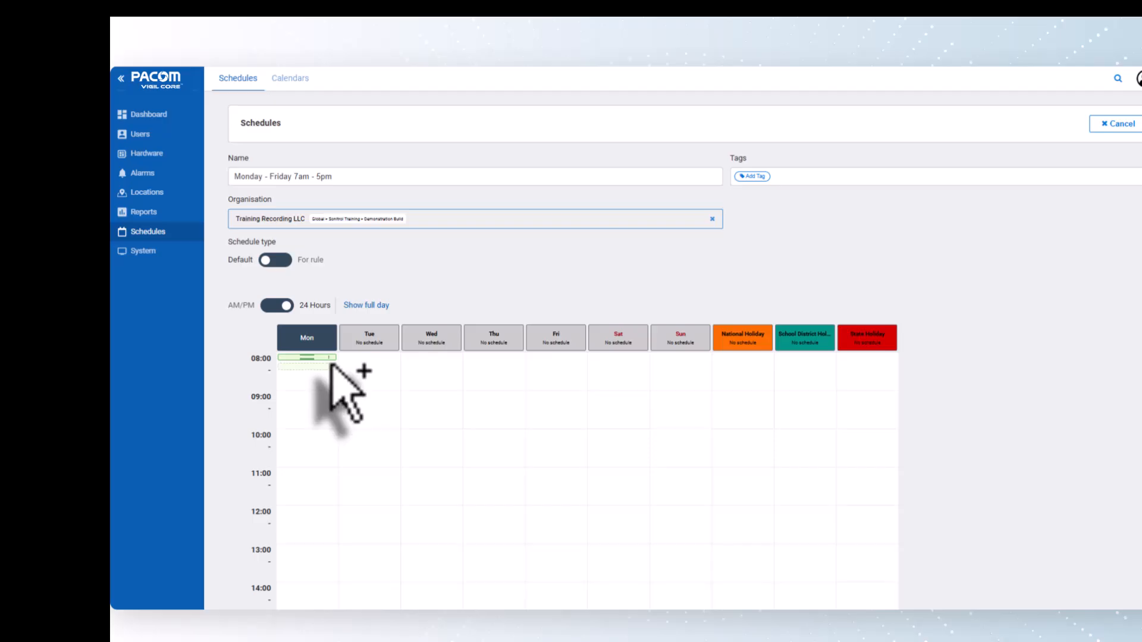
{"action": "left_click", "coordinate": [329, 357]}
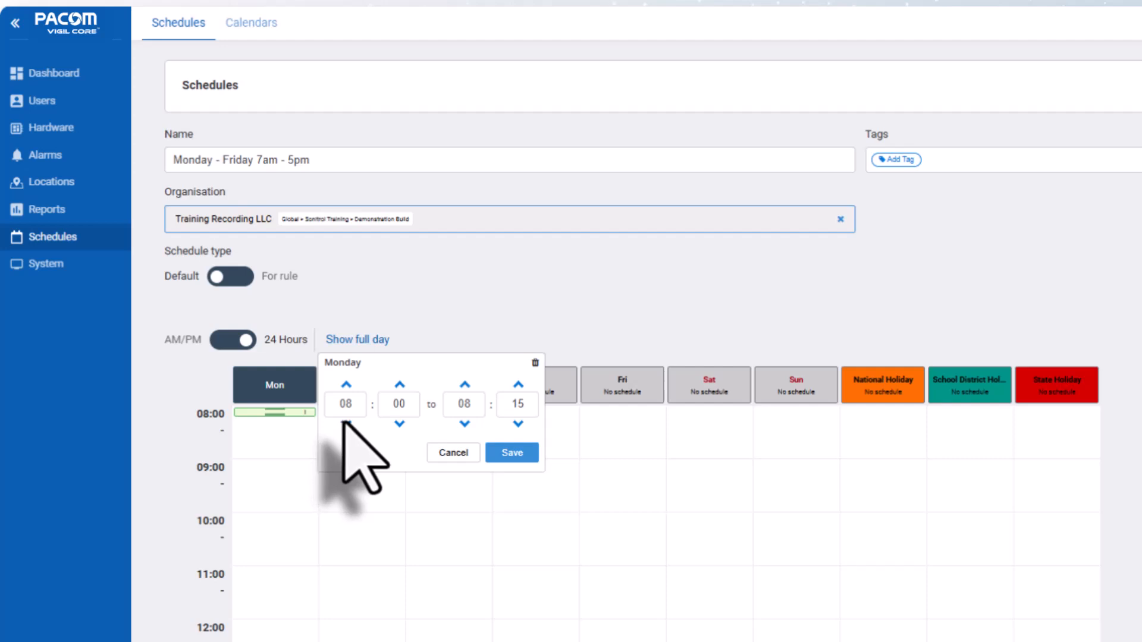
{"action": "left_click", "coordinate": [345, 424]}
{"action": "left_click", "coordinate": [463, 407]}
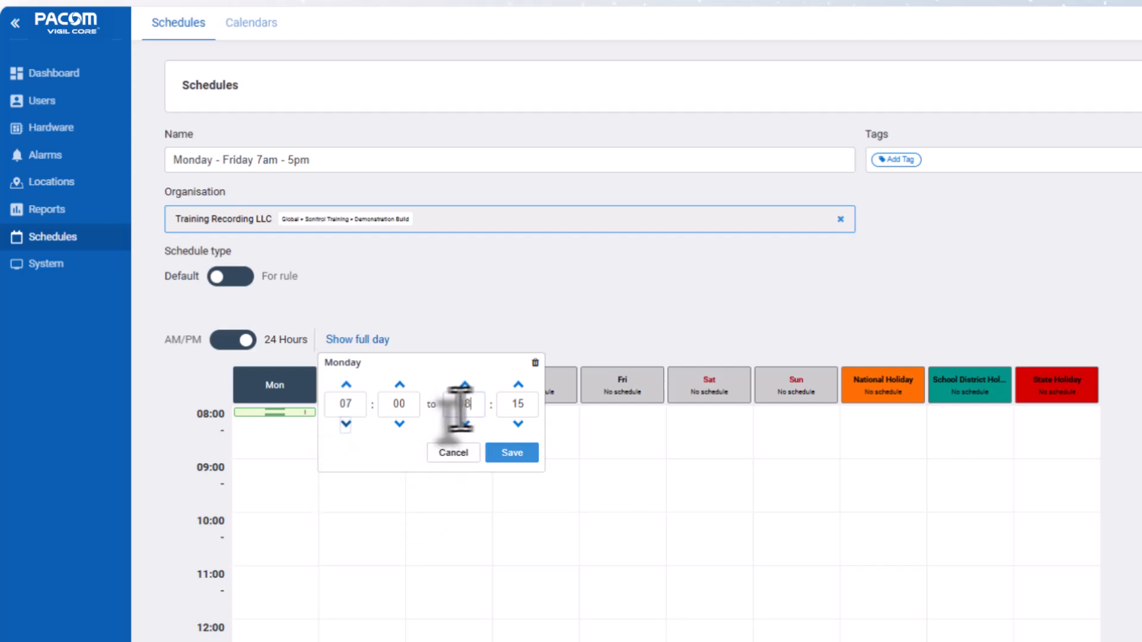
{"action": "double_click", "coordinate": [462, 407]}
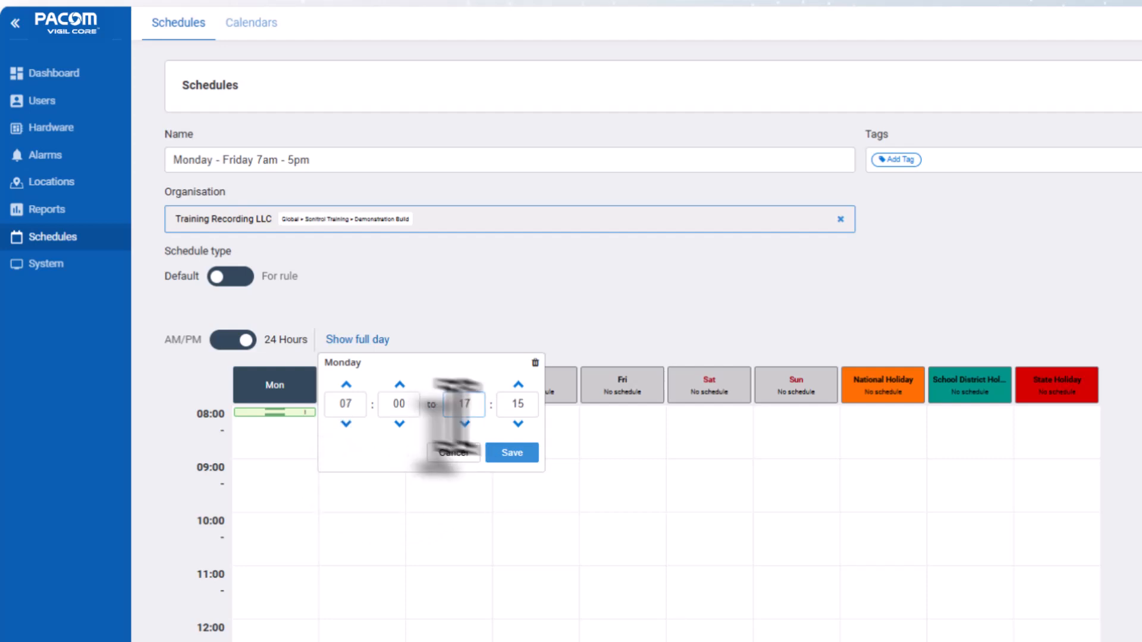
{"action": "double_click", "coordinate": [515, 406]}
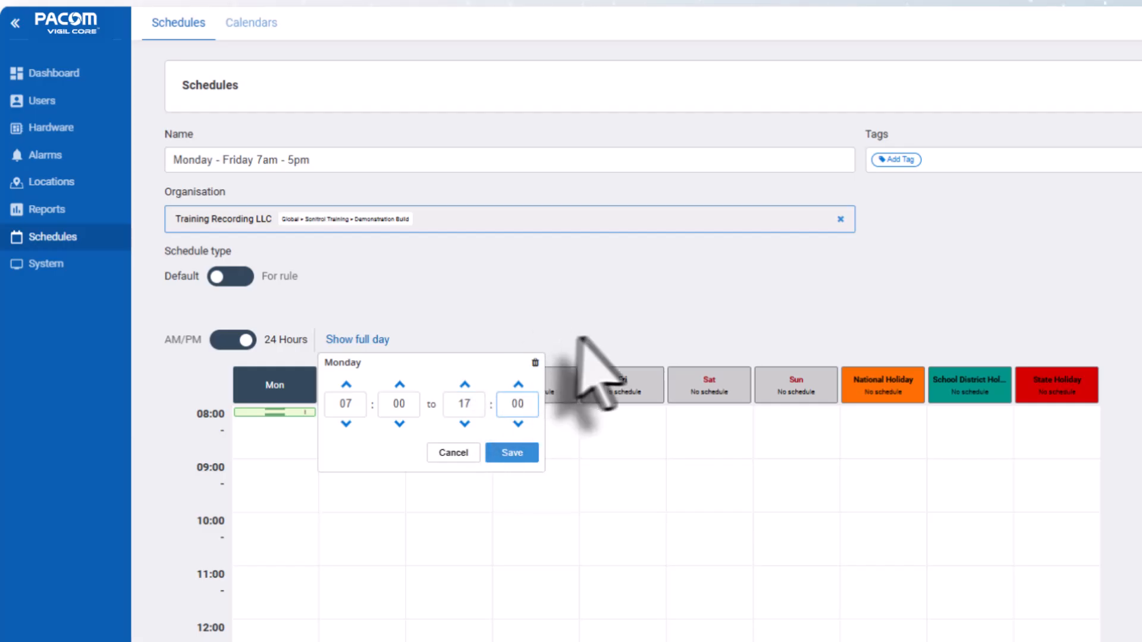
{"action": "left_click", "coordinate": [511, 453]}
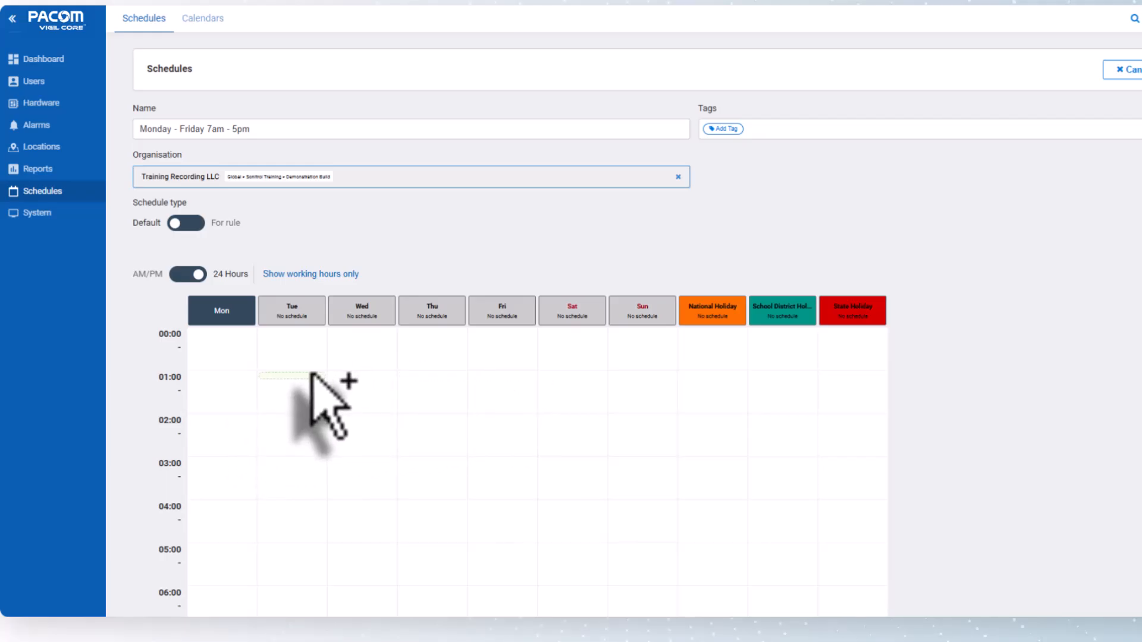
Examine the extent of the Monday interval in the full-day grid and again with only working hours shown.
{"action": "scroll", "coordinate": [311, 374], "scroll_direction": "down", "scroll_amount": 4}
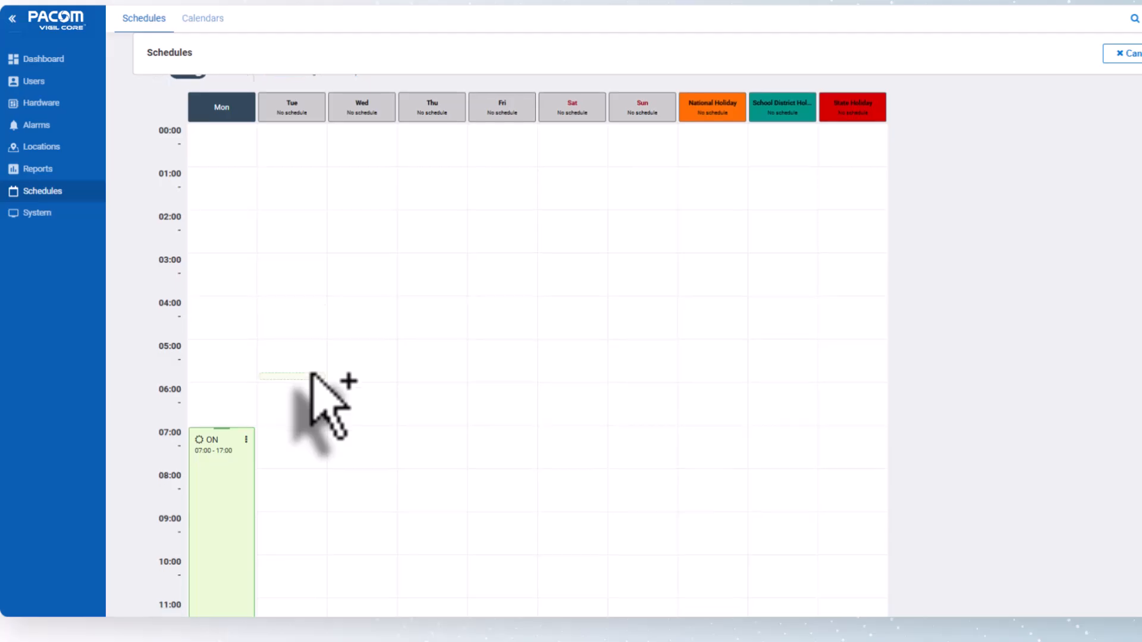
{"action": "scroll", "coordinate": [310, 374], "scroll_direction": "down", "scroll_amount": 8}
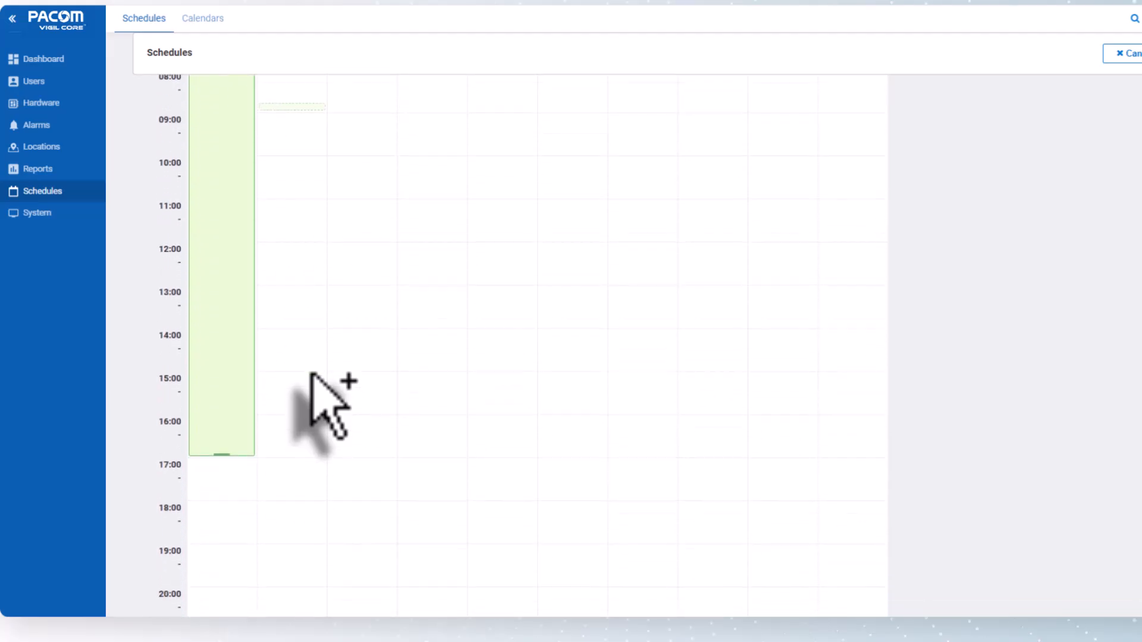
{"action": "scroll", "coordinate": [311, 374], "scroll_direction": "down", "scroll_amount": 4}
{"action": "scroll", "coordinate": [310, 375], "scroll_direction": "up", "scroll_amount": 4}
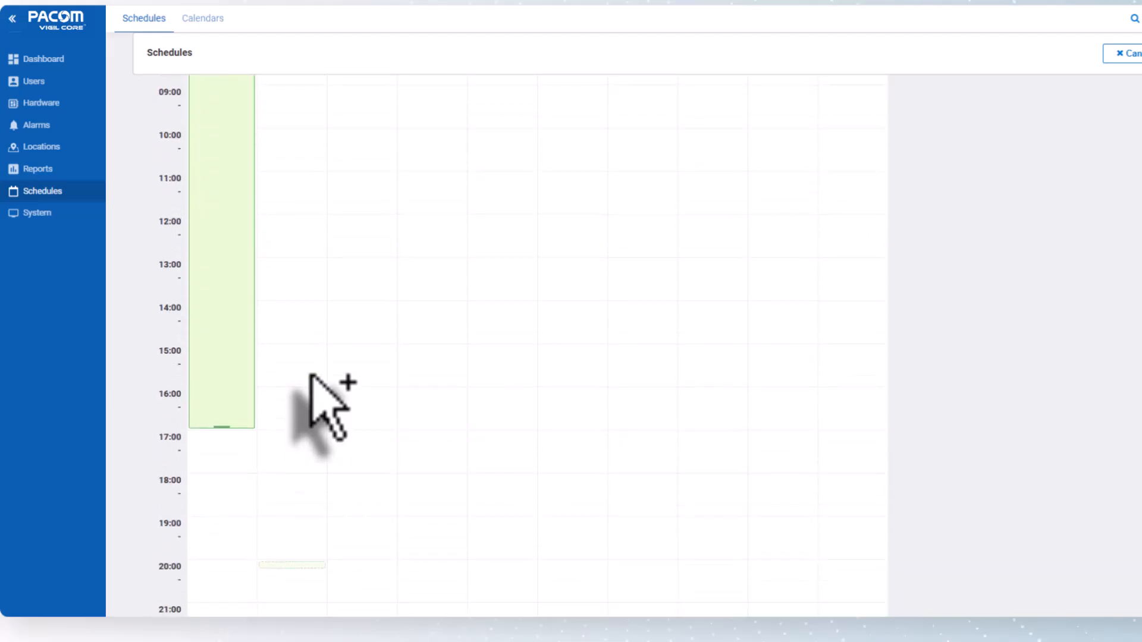
{"action": "scroll", "coordinate": [310, 375], "scroll_direction": "up", "scroll_amount": 12}
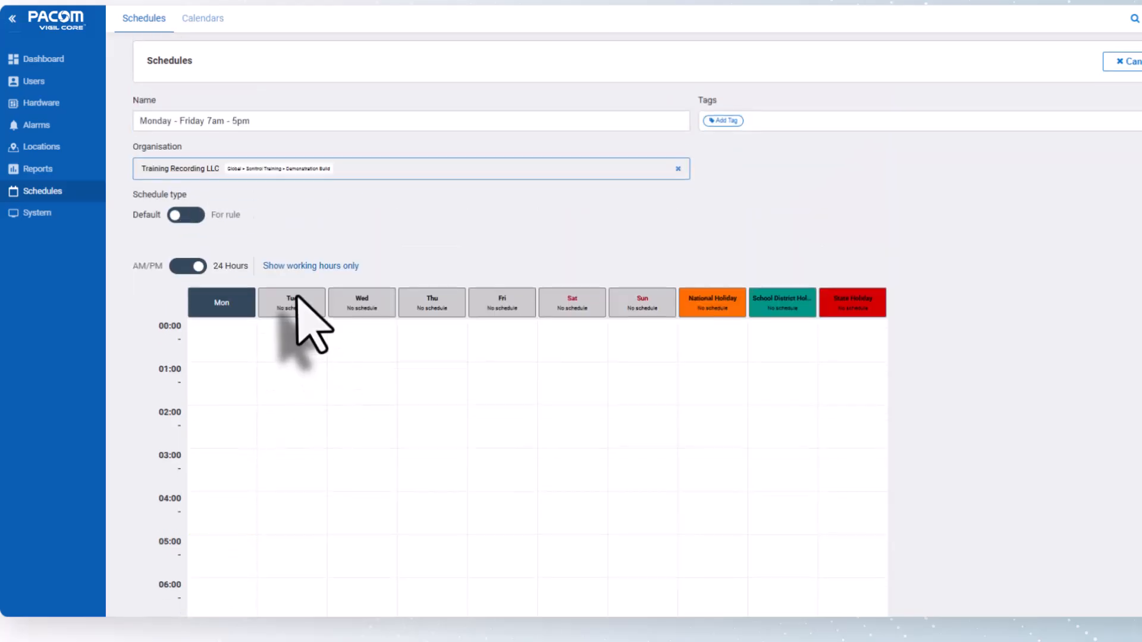
{"action": "left_click", "coordinate": [295, 266]}
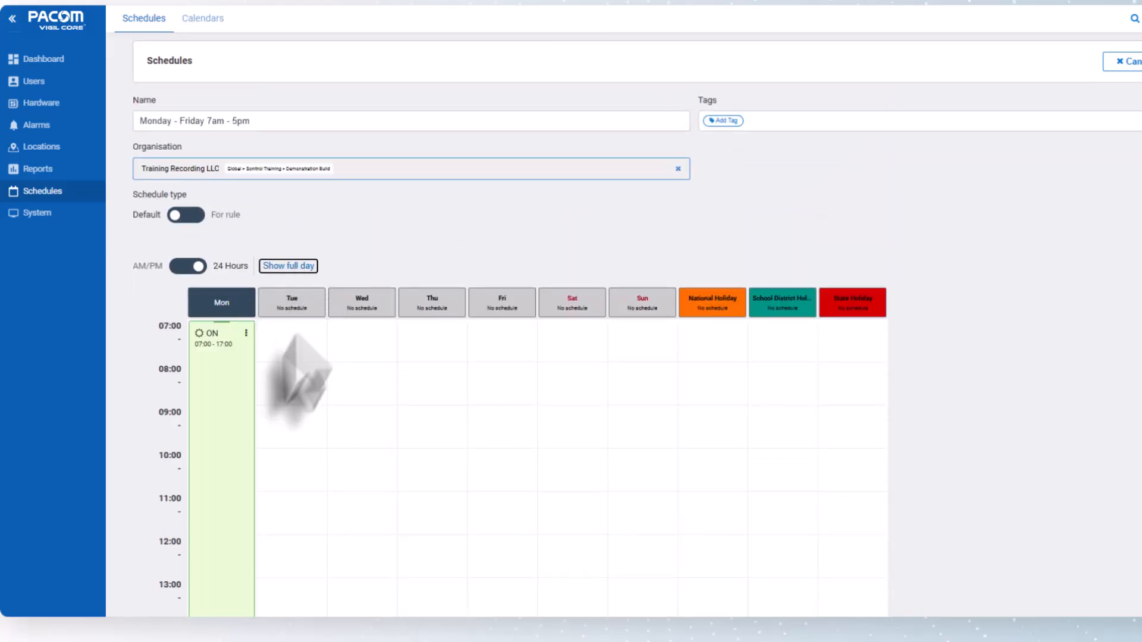
{"action": "scroll", "coordinate": [277, 369], "scroll_direction": "down", "scroll_amount": 1}
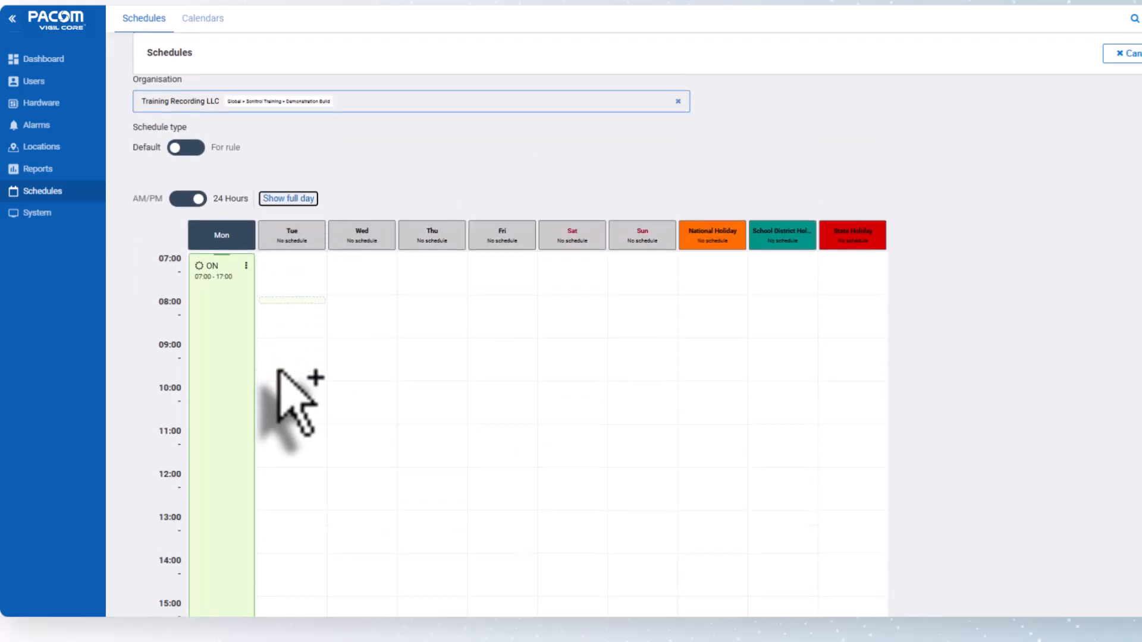
{"action": "scroll", "coordinate": [279, 374], "scroll_direction": "down", "scroll_amount": 1}
{"action": "scroll", "coordinate": [289, 382], "scroll_direction": "down", "scroll_amount": 1}
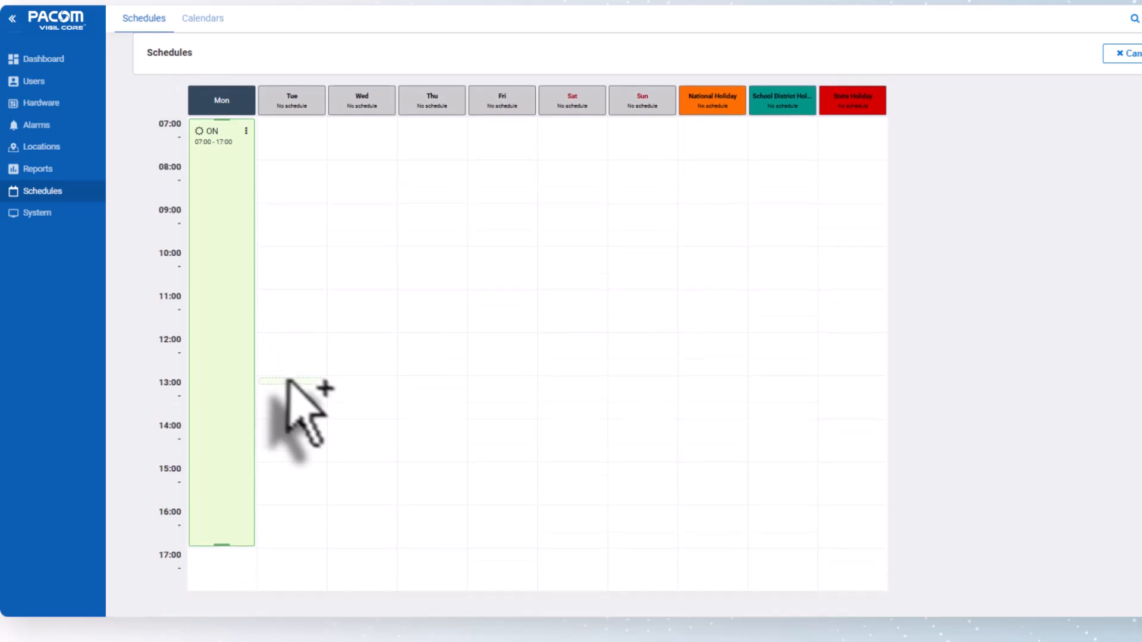
{"action": "scroll", "coordinate": [309, 390], "scroll_direction": "up", "scroll_amount": 2}
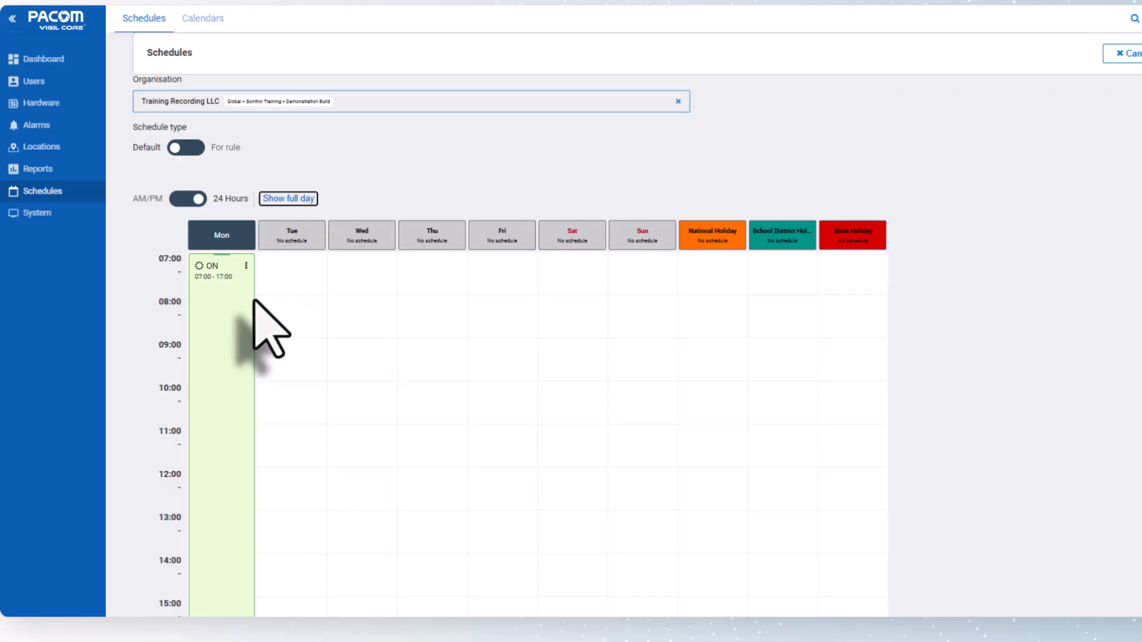
Move the Monday interval through Tuesday and Wednesday back to Monday at 08:45 - 18:45, and delete it.
{"action": "left_click_drag", "start_coordinate": [256, 300], "coordinate": [324, 301]}
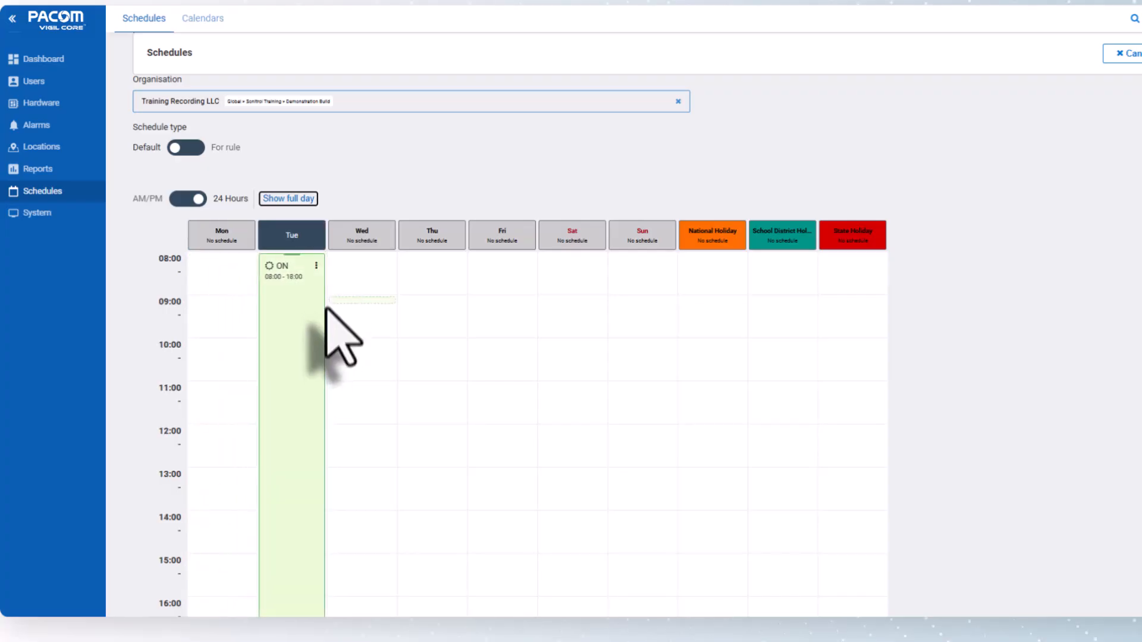
{"action": "left_click_drag", "start_coordinate": [319, 316], "coordinate": [396, 363]}
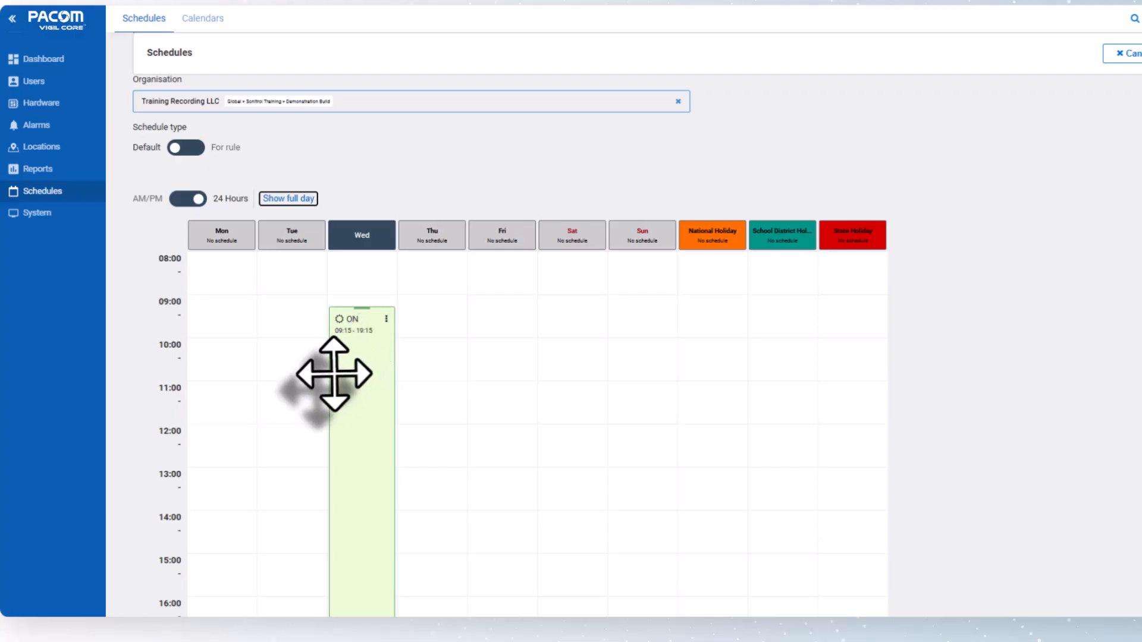
{"action": "left_click_drag", "start_coordinate": [301, 364], "coordinate": [183, 326]}
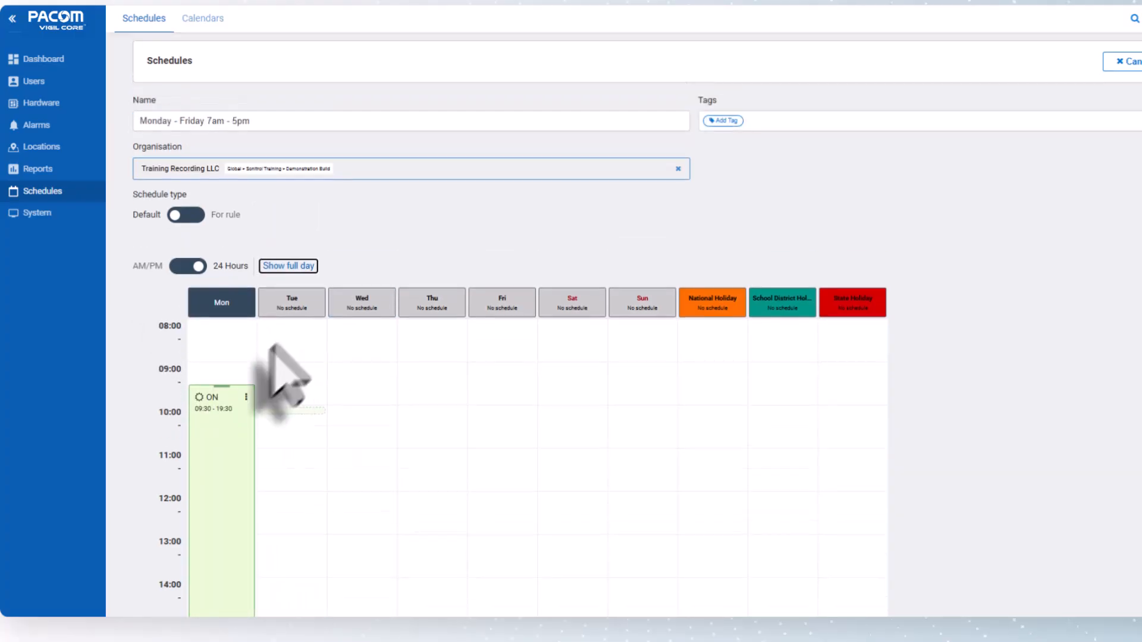
{"action": "left_click_drag", "start_coordinate": [214, 419], "coordinate": [246, 364]}
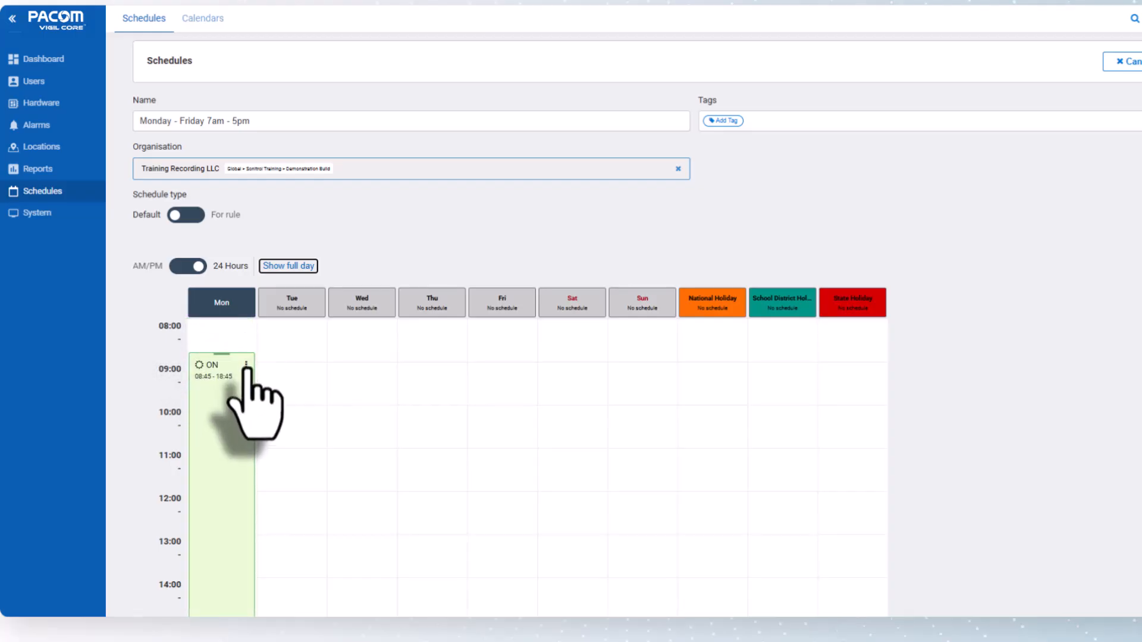
{"action": "left_click", "coordinate": [246, 364]}
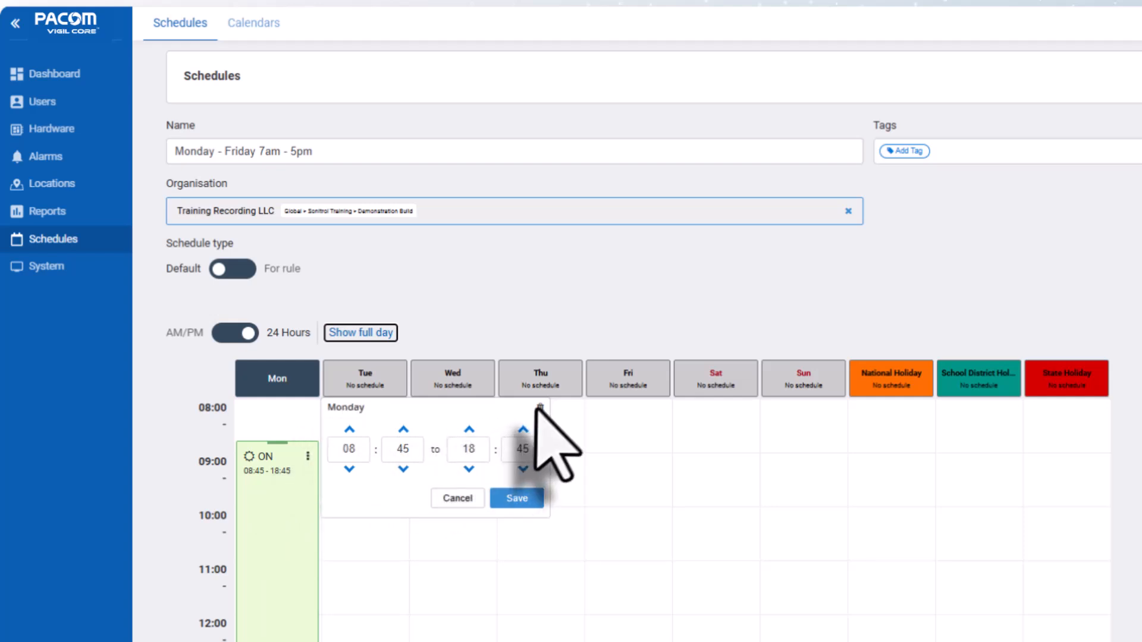
{"action": "left_click", "coordinate": [540, 408]}
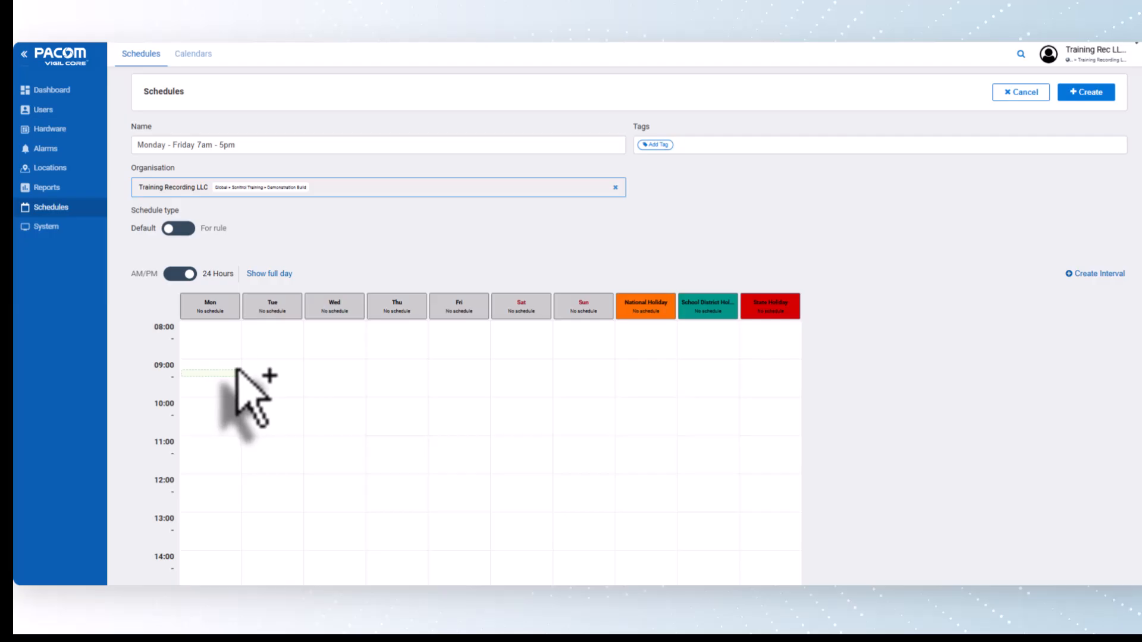
Create one interval for Monday, Tuesday, Wednesday, Thursday and Friday running from 07:00 to 17:00.
{"action": "left_click", "coordinate": [1068, 274]}
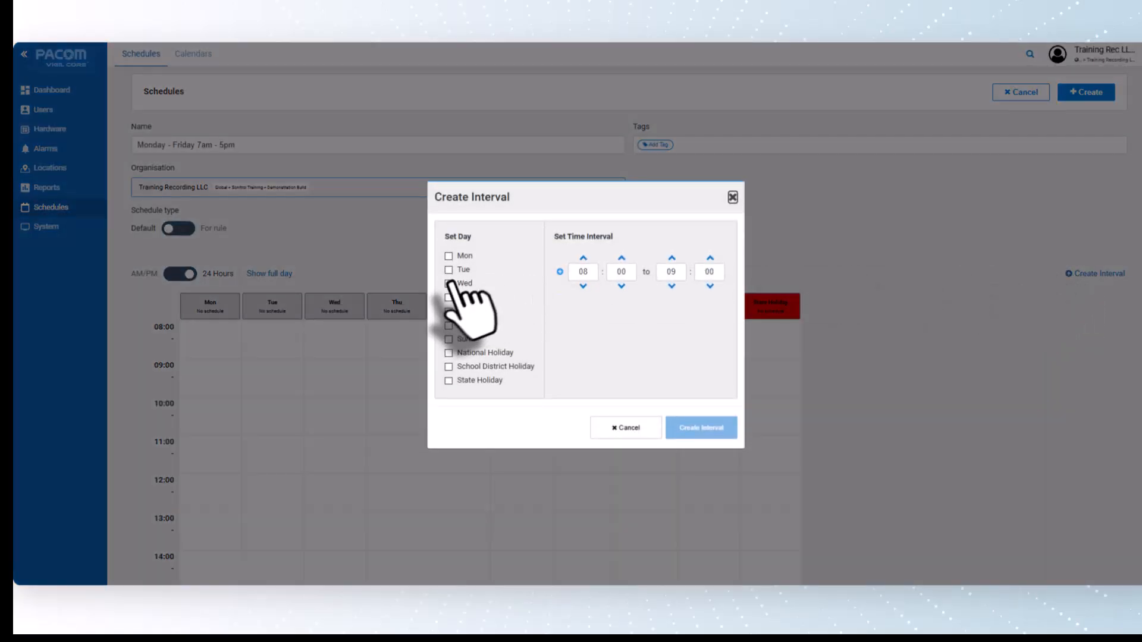
{"action": "left_click", "coordinate": [459, 258]}
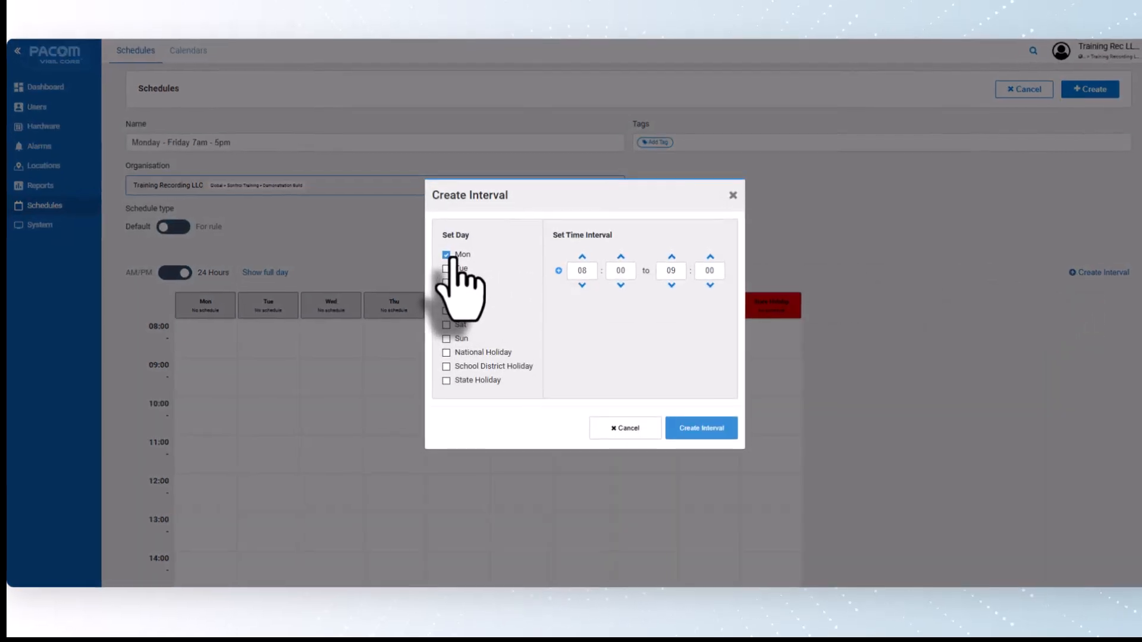
{"action": "left_click", "coordinate": [407, 246]}
{"action": "left_click", "coordinate": [410, 262]}
{"action": "left_click", "coordinate": [410, 278]}
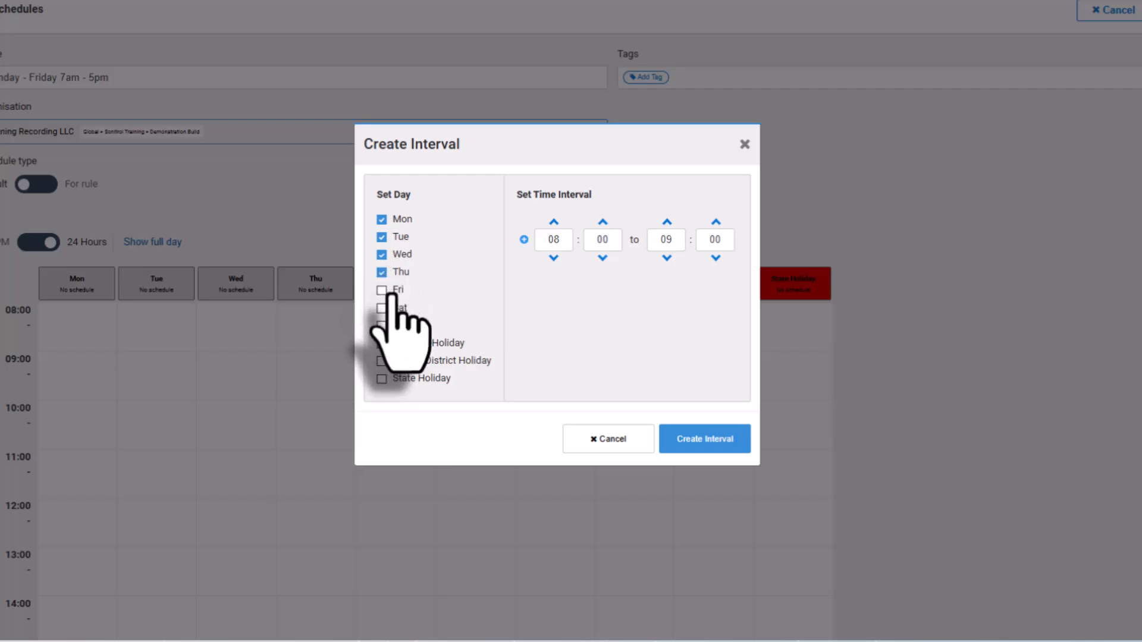
{"action": "left_click", "coordinate": [391, 293]}
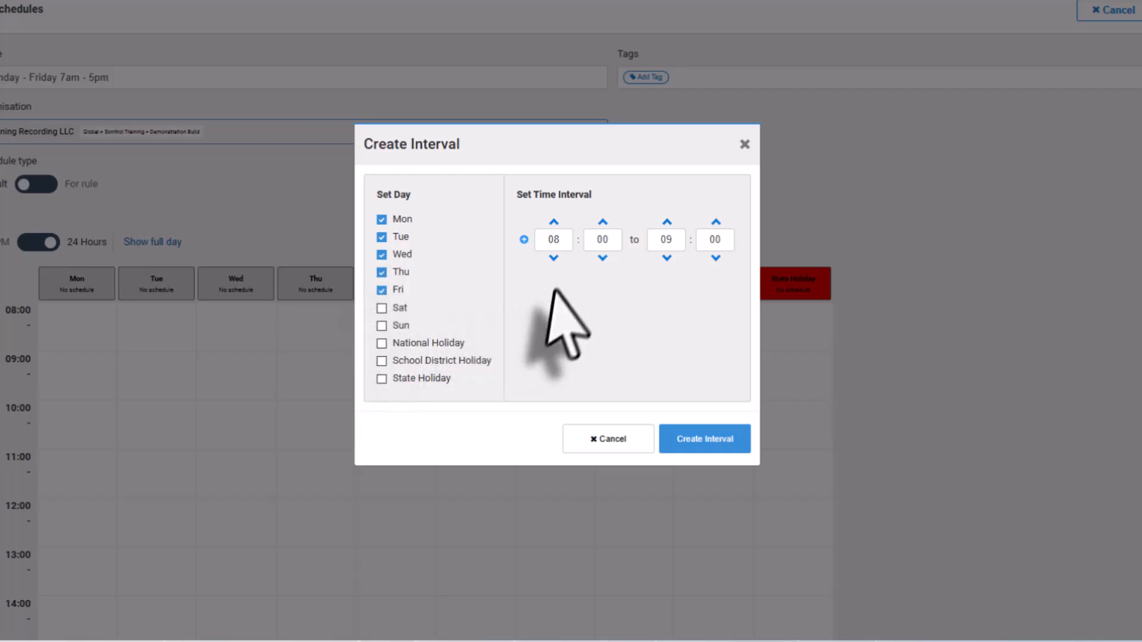
{"action": "left_click", "coordinate": [553, 258]}
{"action": "left_click_drag", "start_coordinate": [681, 245], "coordinate": [652, 244]}
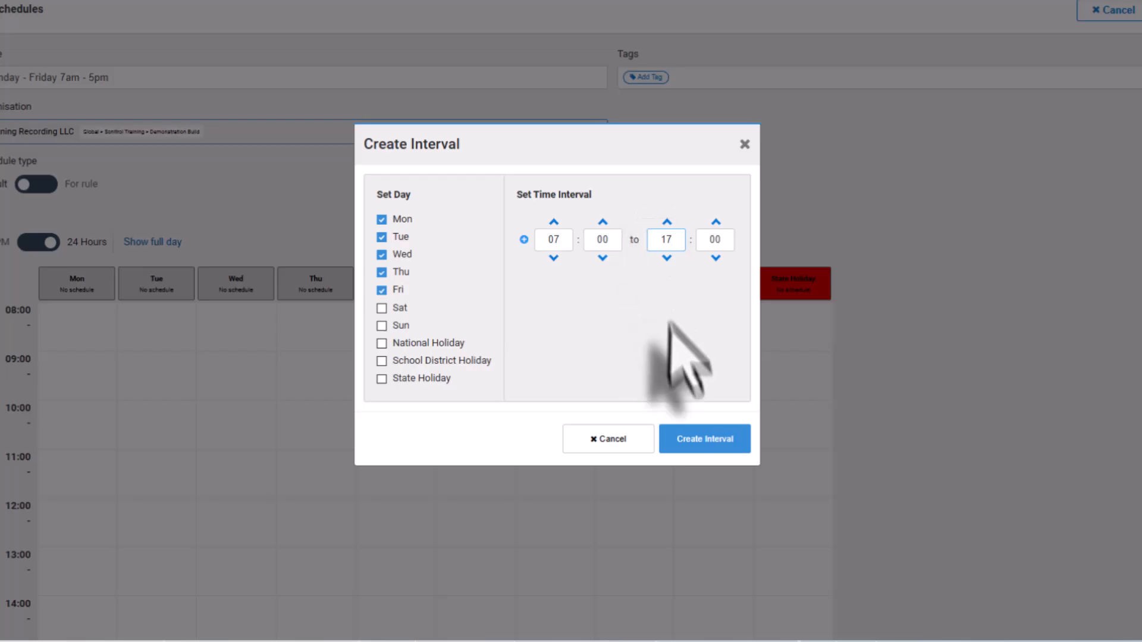
{"action": "left_click", "coordinate": [715, 438]}
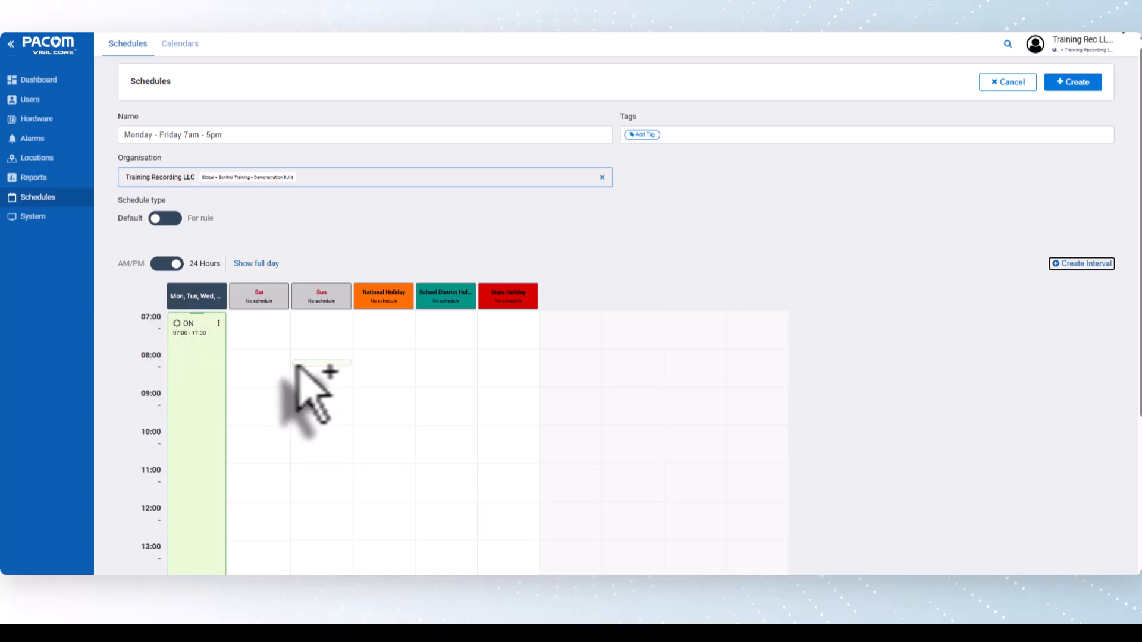
Expand the grouped weekday column, collapse it and expand it again to review each day's interval.
{"action": "left_click", "coordinate": [194, 297]}
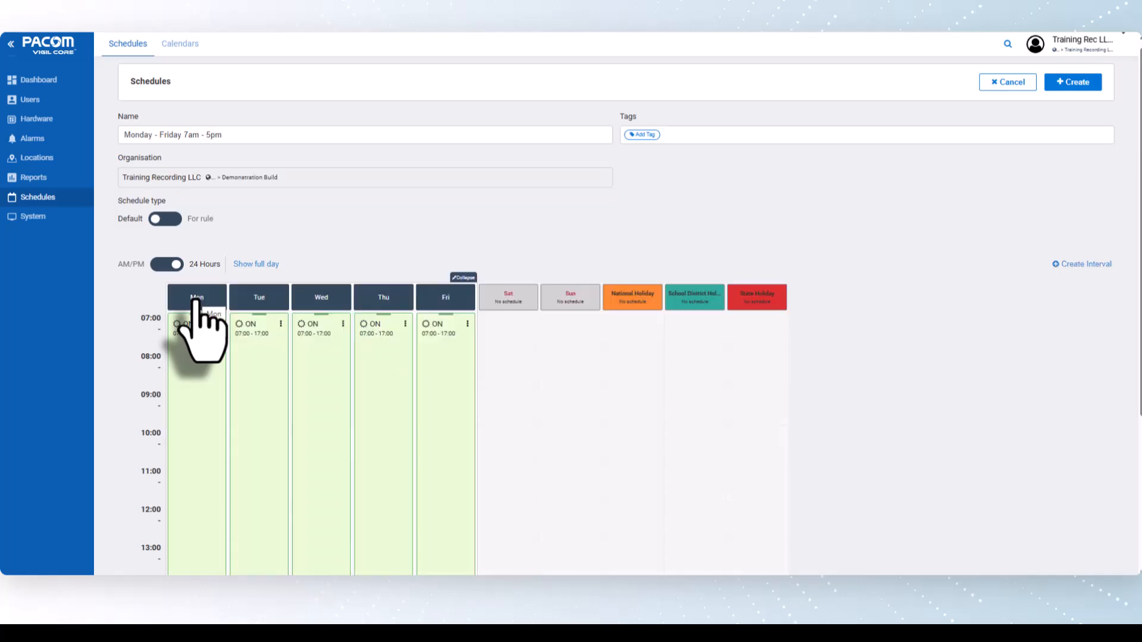
{"action": "left_click", "coordinate": [464, 279]}
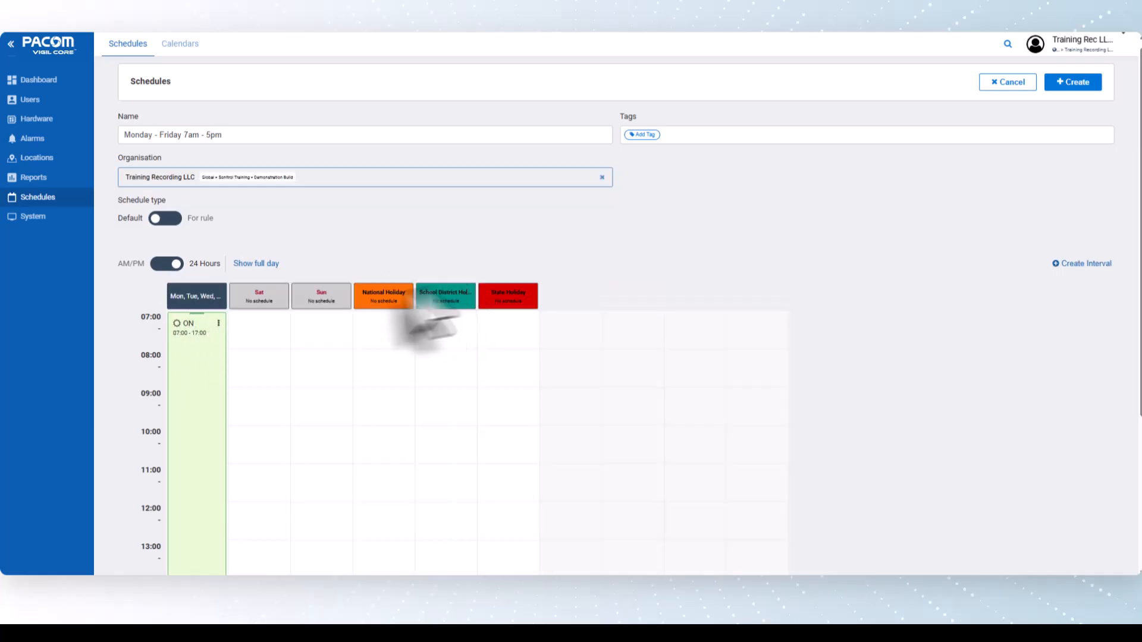
{"action": "left_click", "coordinate": [192, 292]}
{"action": "scroll", "coordinate": [308, 337], "scroll_direction": "down", "scroll_amount": 1}
{"action": "scroll", "coordinate": [307, 337], "scroll_direction": "down", "scroll_amount": 3}
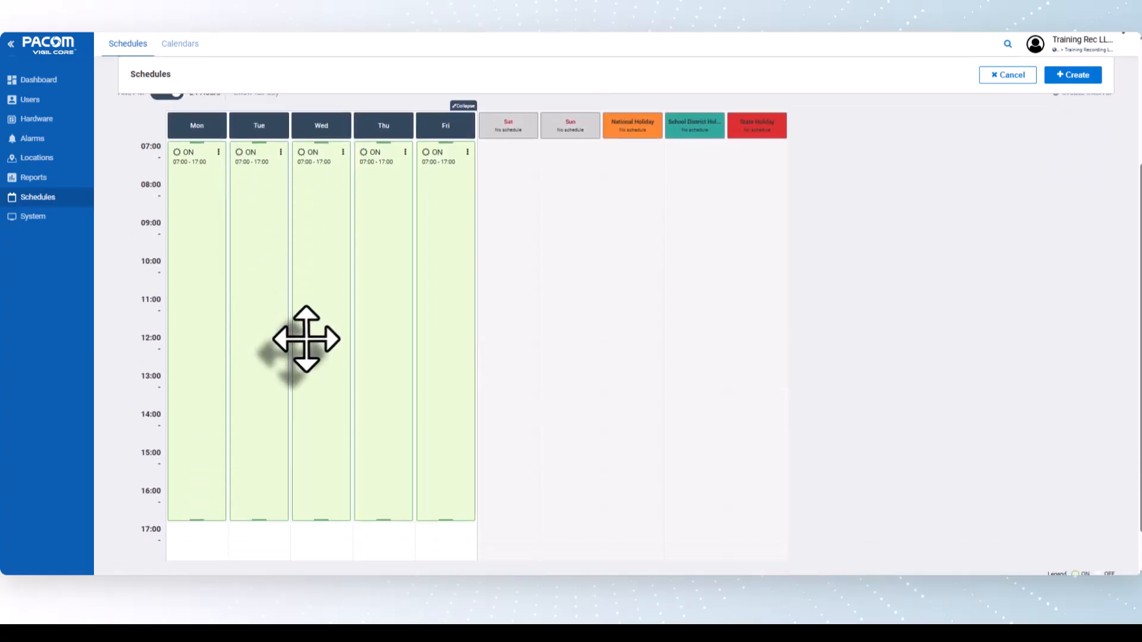
Create the "Monday - Friday 7am - 5pm" schedule with its weekday intervals.
{"action": "scroll", "coordinate": [303, 339], "scroll_direction": "up", "scroll_amount": 5}
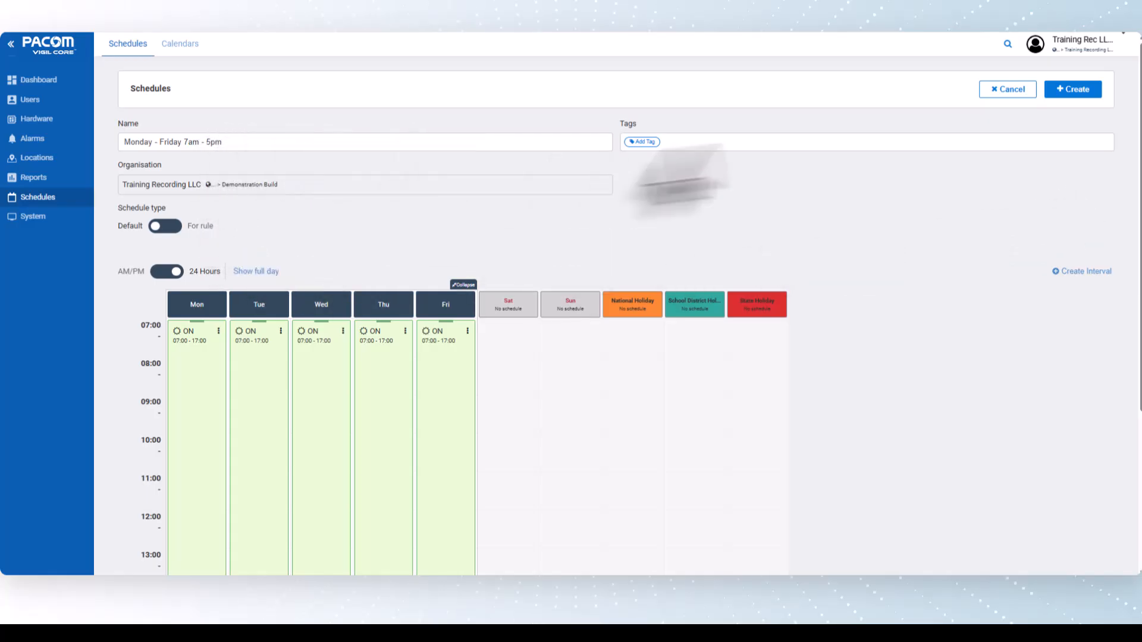
{"action": "left_click", "coordinate": [1082, 96]}
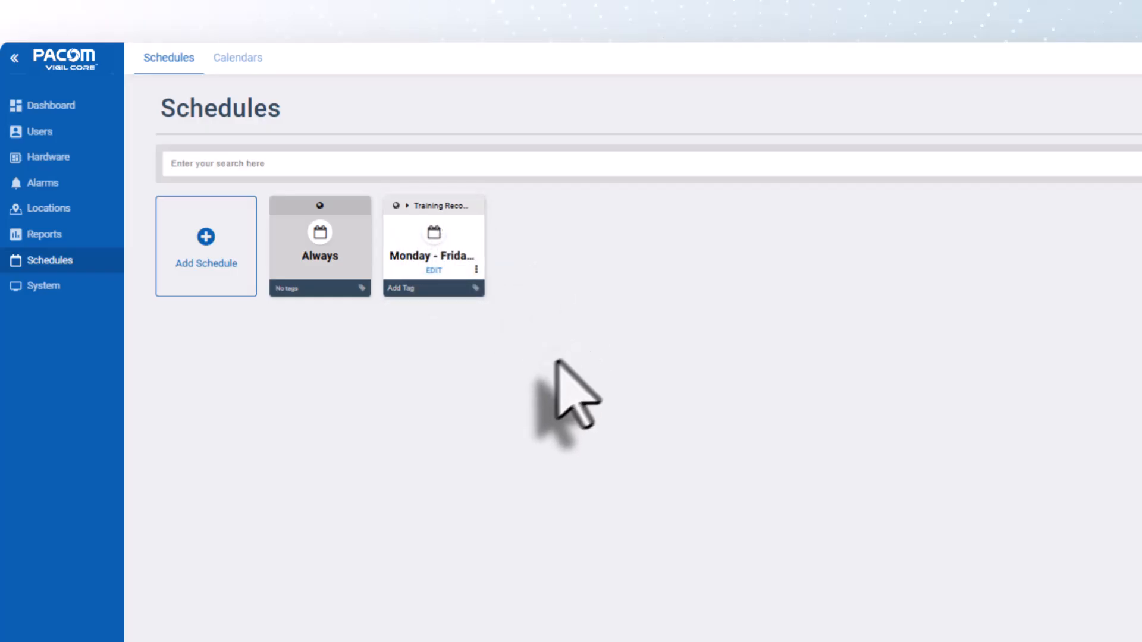
Reopen the "Monday - Friday 7am - 5pm" schedule for editing, expand its grouped weekdays to review the intervals, and return to the schedules list.
{"action": "left_click", "coordinate": [476, 271]}
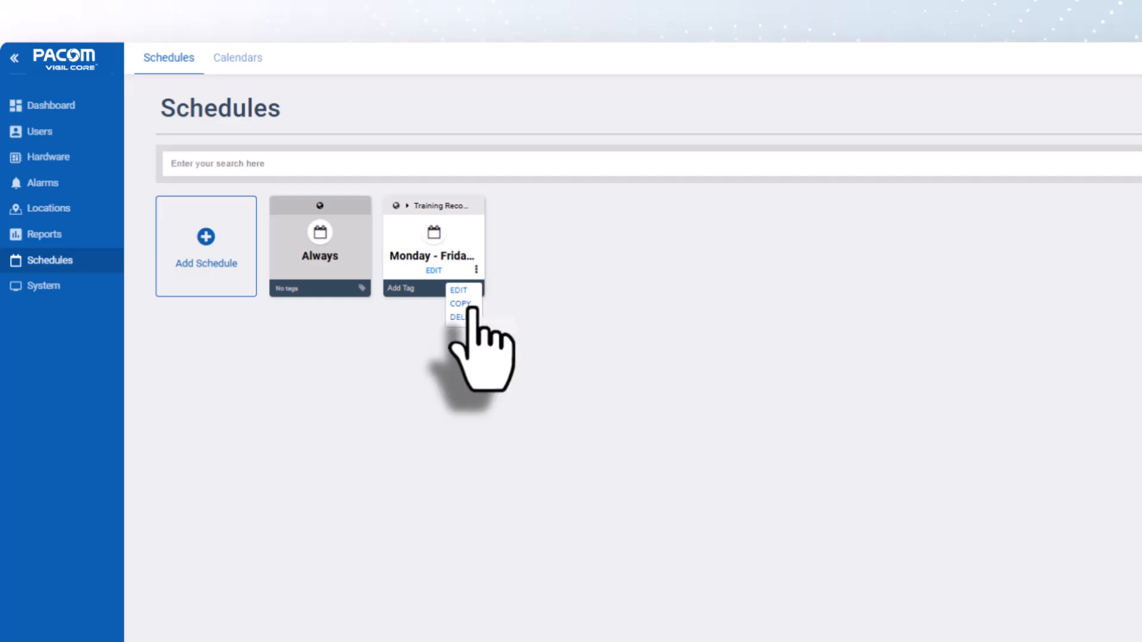
{"action": "left_click", "coordinate": [456, 290]}
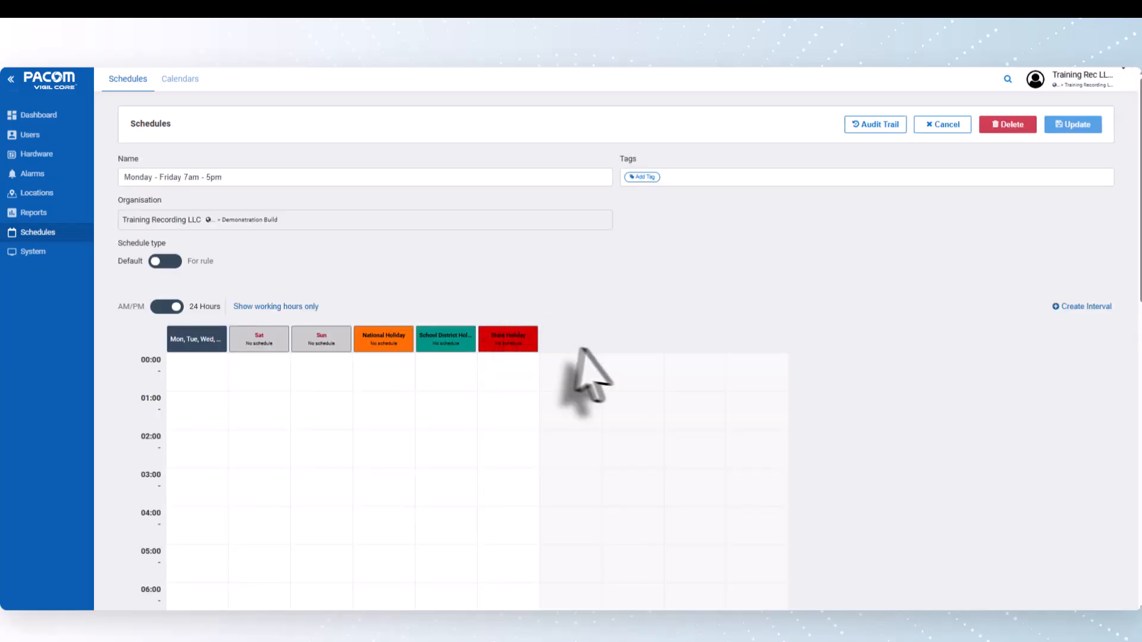
{"action": "scroll", "coordinate": [453, 369], "scroll_direction": "down", "scroll_amount": 2}
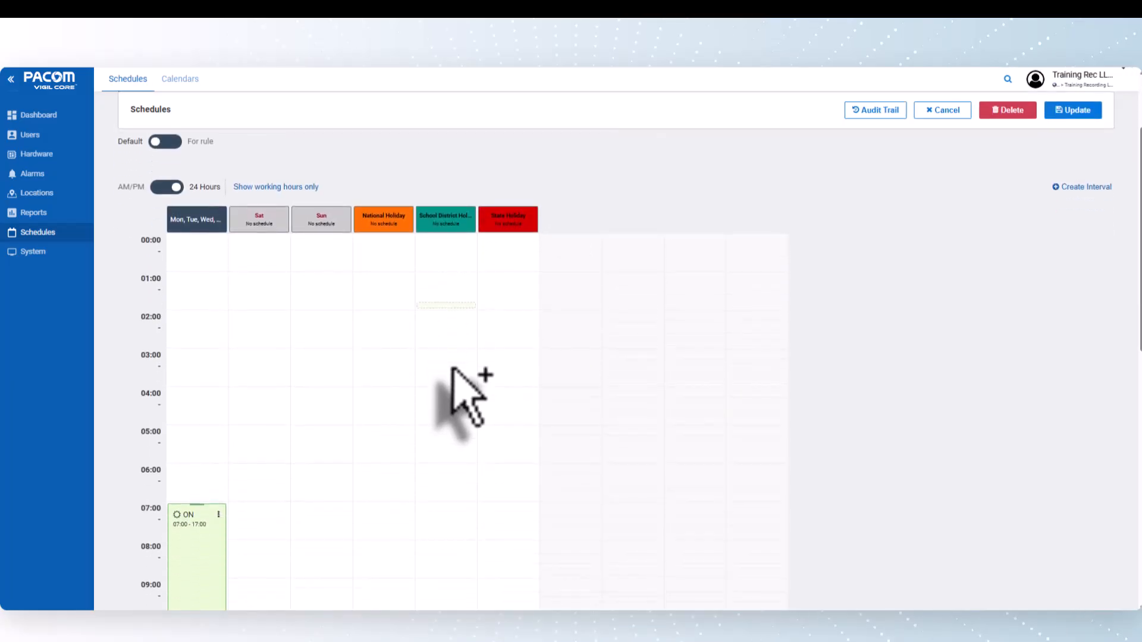
{"action": "left_click", "coordinate": [205, 220]}
{"action": "scroll", "coordinate": [424, 362], "scroll_direction": "down", "scroll_amount": 5}
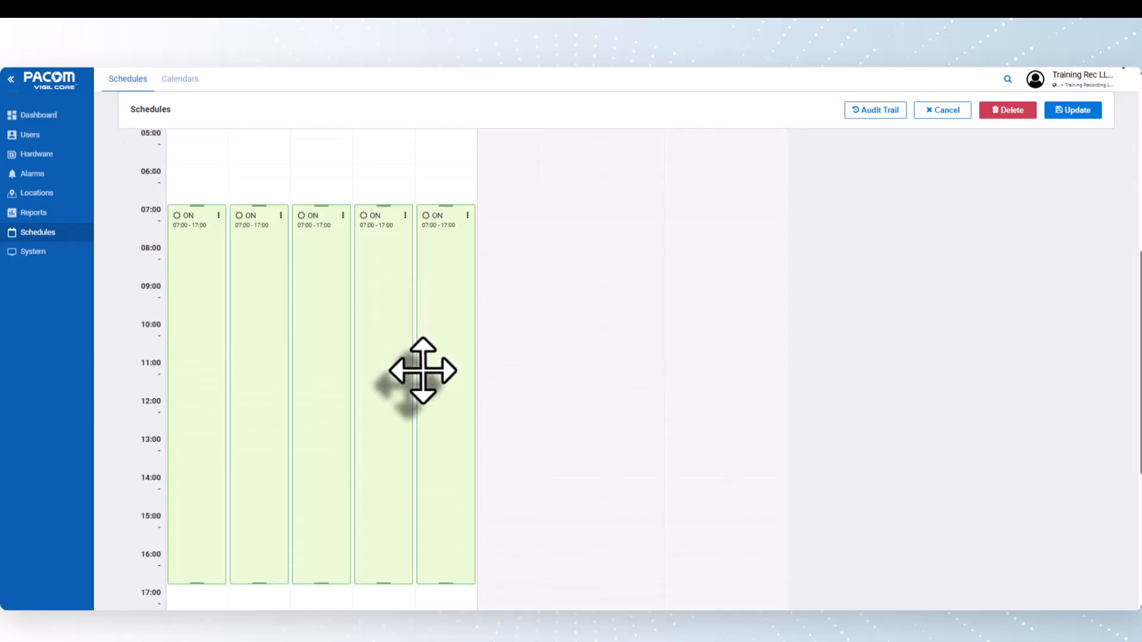
{"action": "scroll", "coordinate": [424, 375], "scroll_direction": "up", "scroll_amount": 6}
{"action": "scroll", "coordinate": [438, 396], "scroll_direction": "up", "scroll_amount": 1}
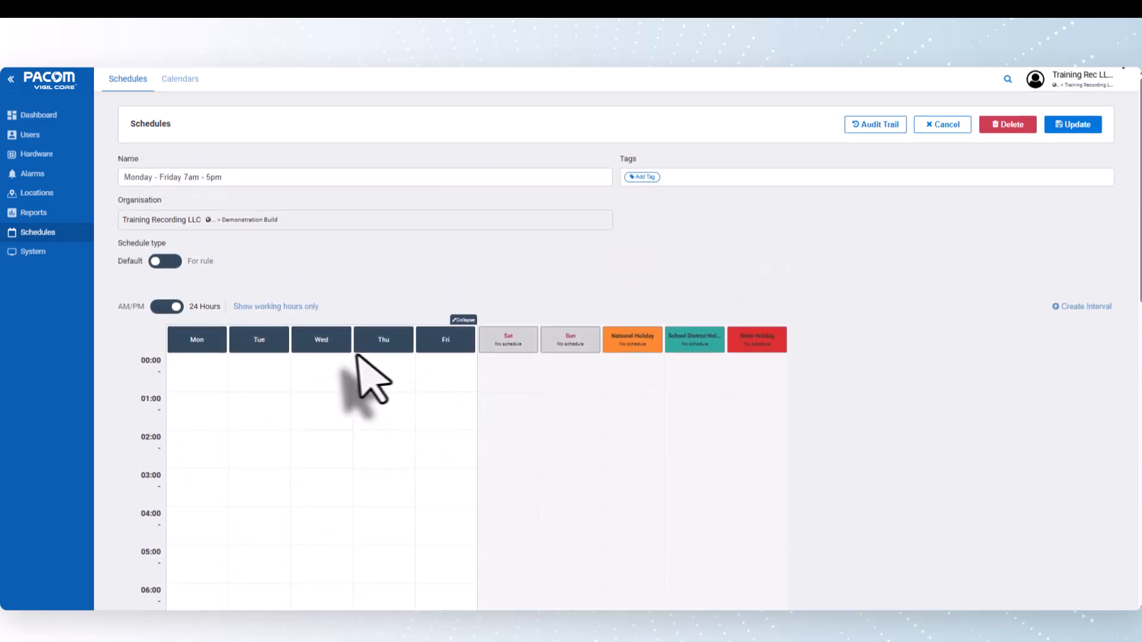
{"action": "left_click", "coordinate": [50, 232]}
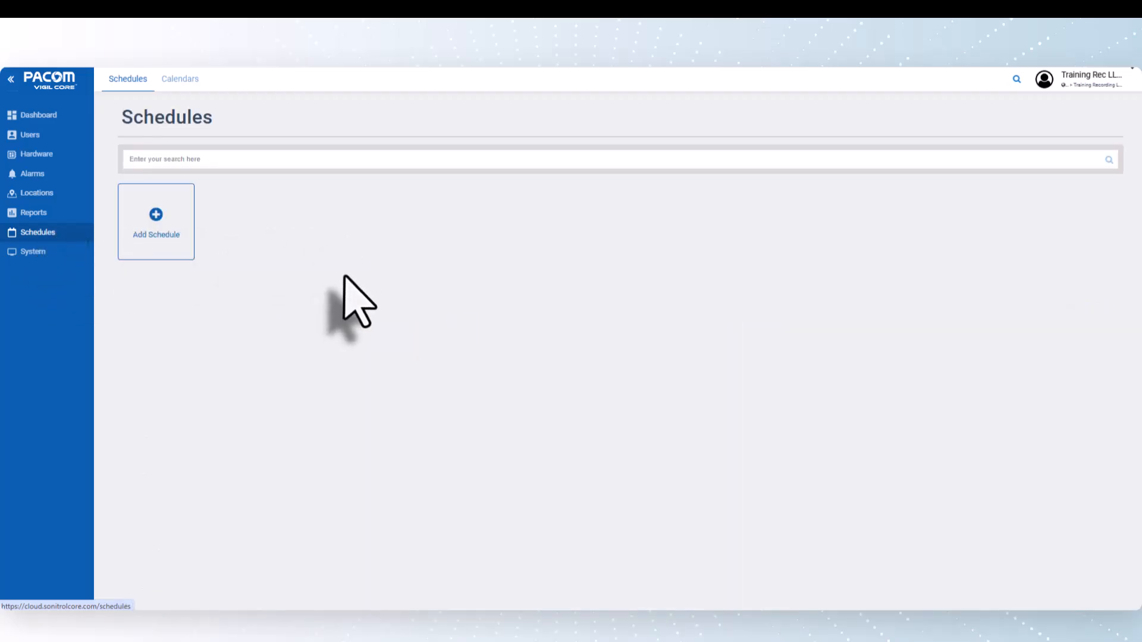